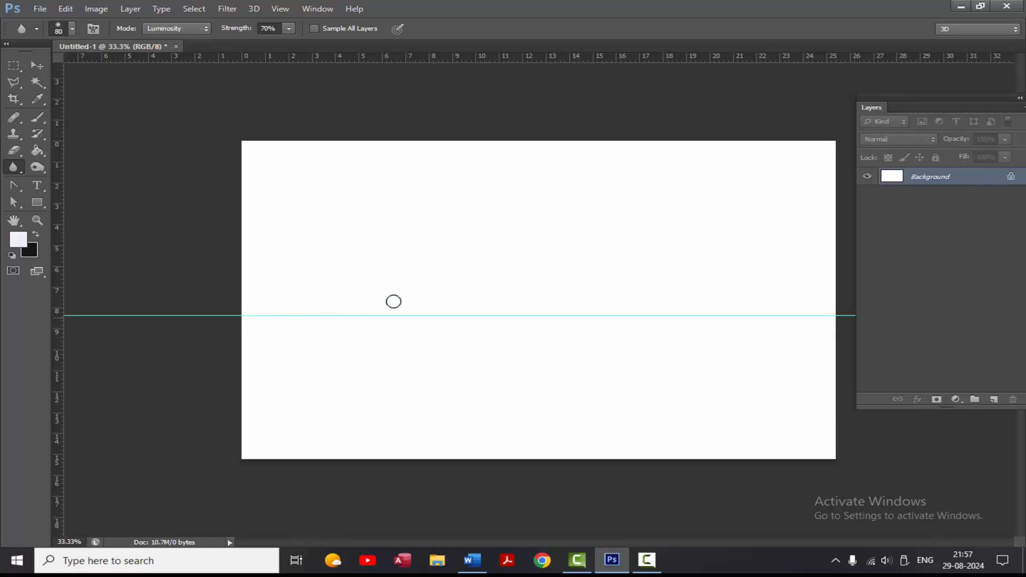
- Set the foreground colour to light blue #4297f7 and fill the whole canvas with it
{"action": "left_click", "coordinate": [38, 99]}
{"action": "left_click", "coordinate": [19, 239]}
{"action": "left_click_drag", "start_coordinate": [259, 156], "coordinate": [238, 140]}
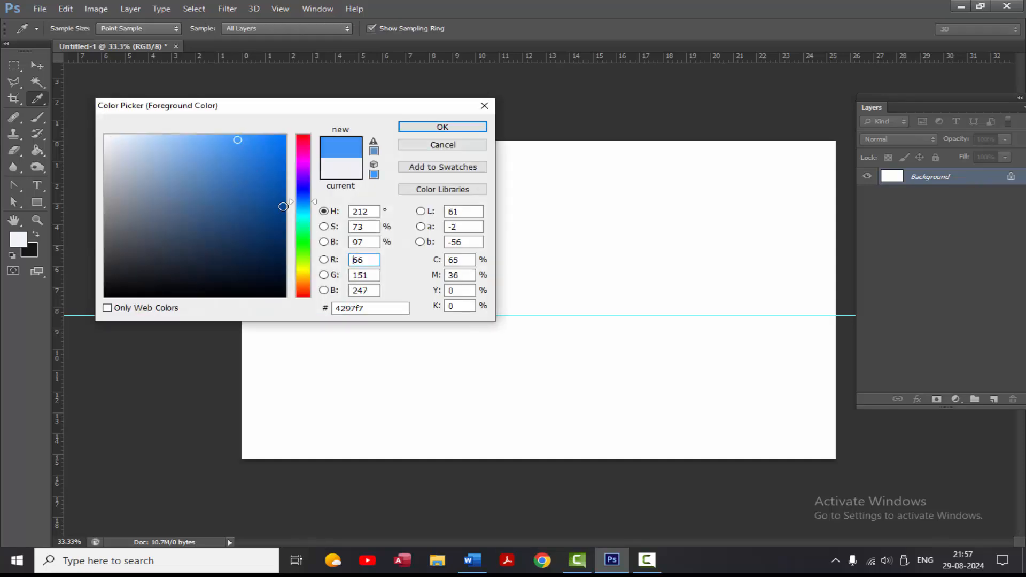
{"action": "left_click", "coordinate": [423, 126]}
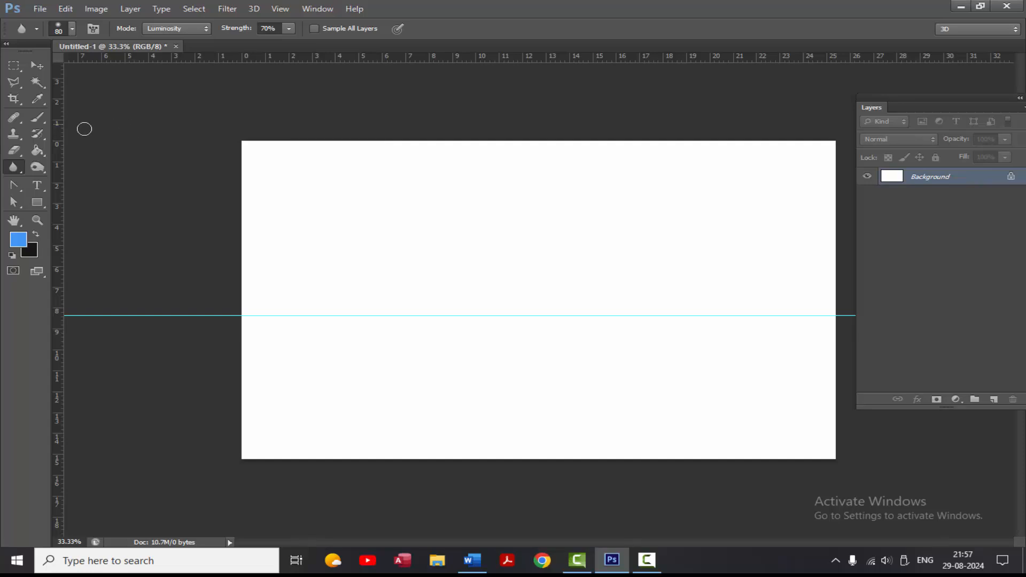
{"action": "left_click", "coordinate": [37, 150]}
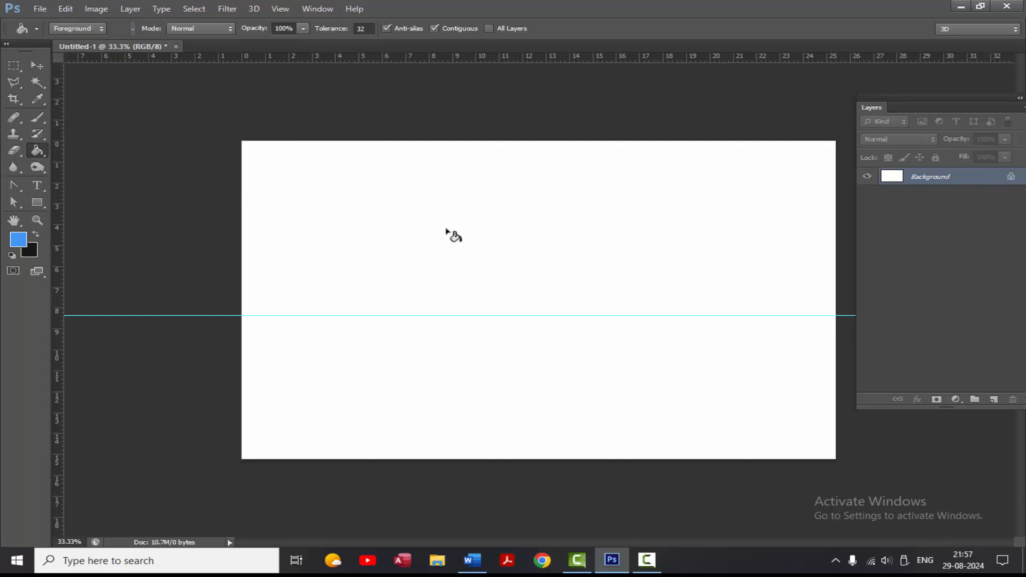
{"action": "left_click", "coordinate": [490, 239]}
- Select the canvas area below the horizontal guide and fill it with darker blue #115cb1
{"action": "left_click", "coordinate": [14, 65]}
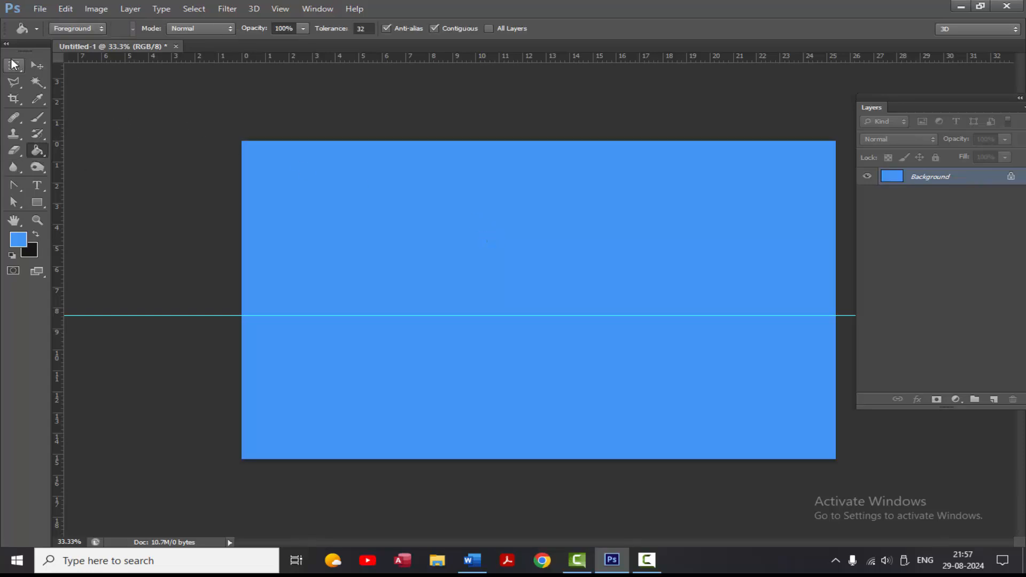
{"action": "left_click_drag", "start_coordinate": [242, 328], "coordinate": [799, 477]}
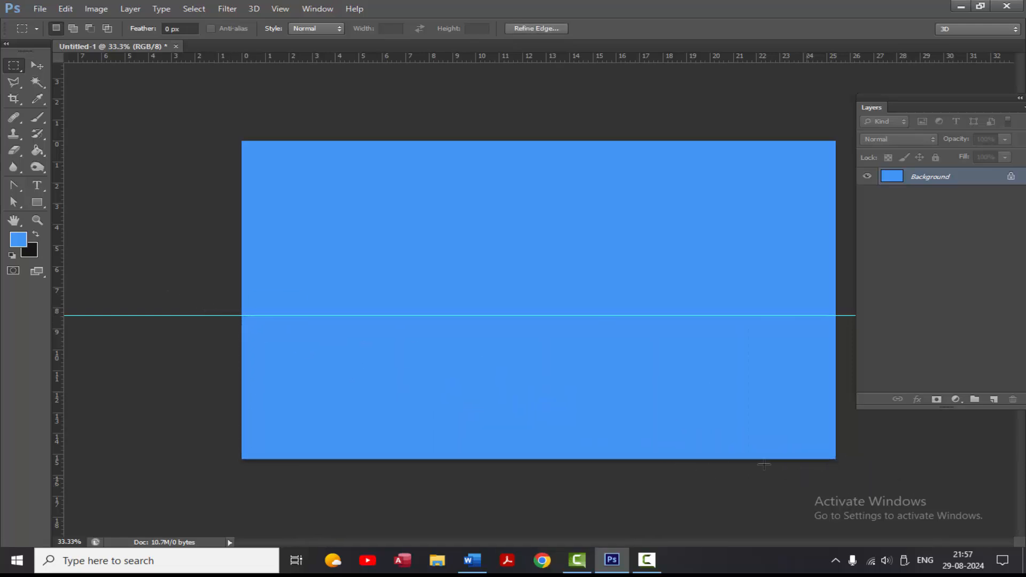
{"action": "key", "text": "i"}
{"action": "left_click", "coordinate": [18, 240]}
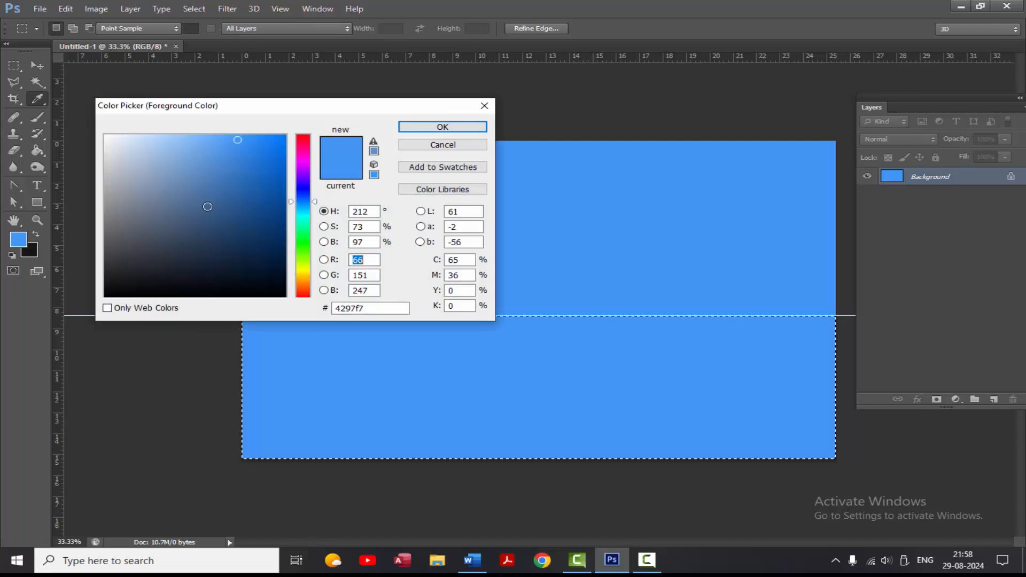
{"action": "left_click_drag", "start_coordinate": [261, 173], "coordinate": [268, 184]}
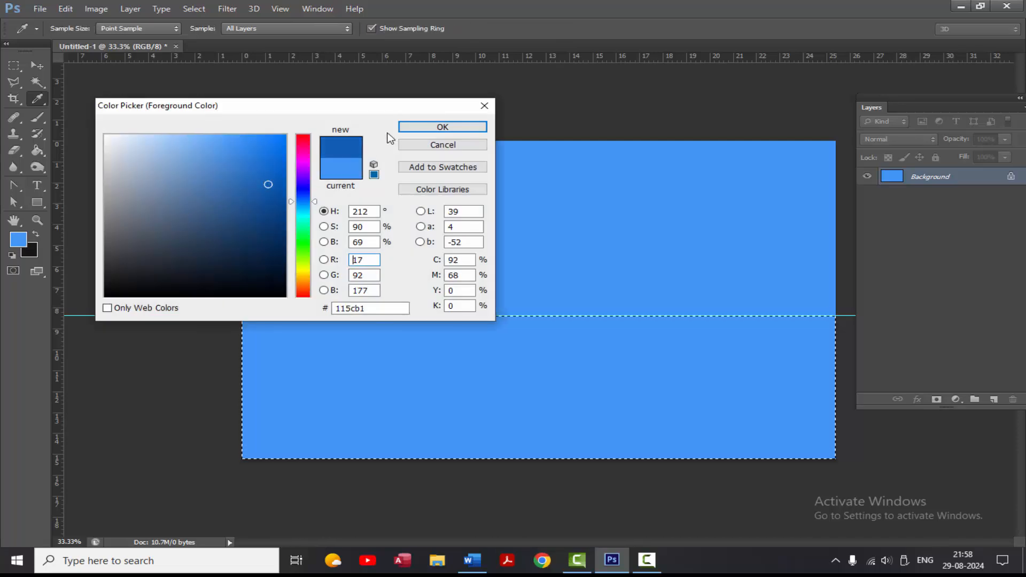
{"action": "left_click", "coordinate": [409, 127]}
{"action": "left_click", "coordinate": [41, 150]}
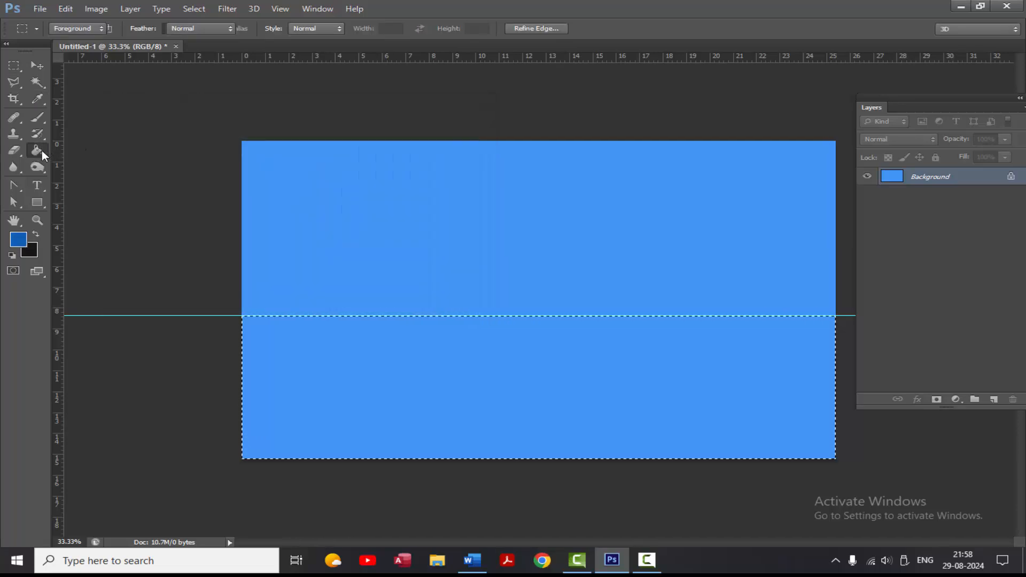
{"action": "left_click", "coordinate": [447, 359]}
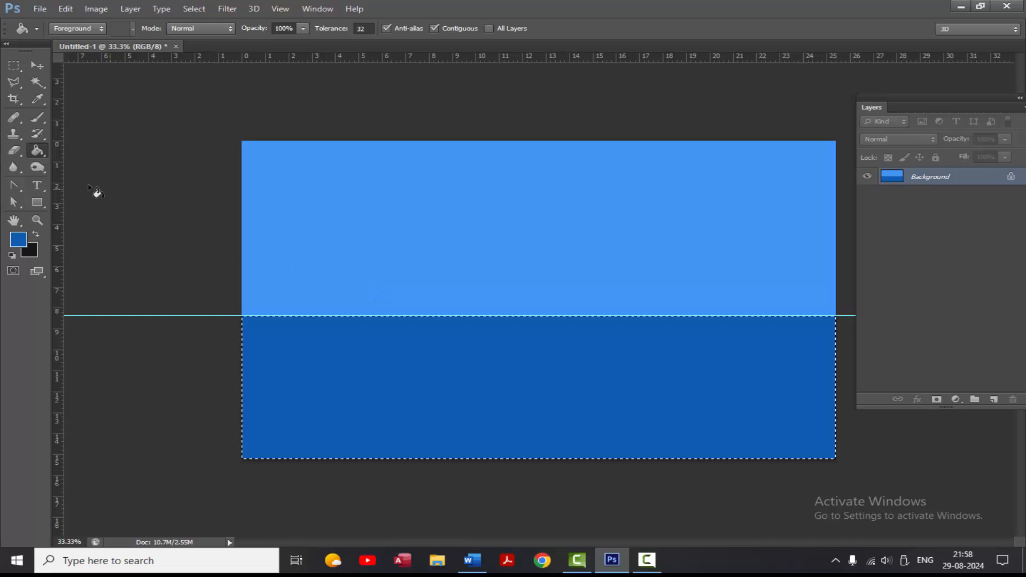
- Paint white water ripples across the selected sea area with the 1173 px ripple brush enlarged to 1900 px
{"action": "left_click", "coordinate": [41, 115]}
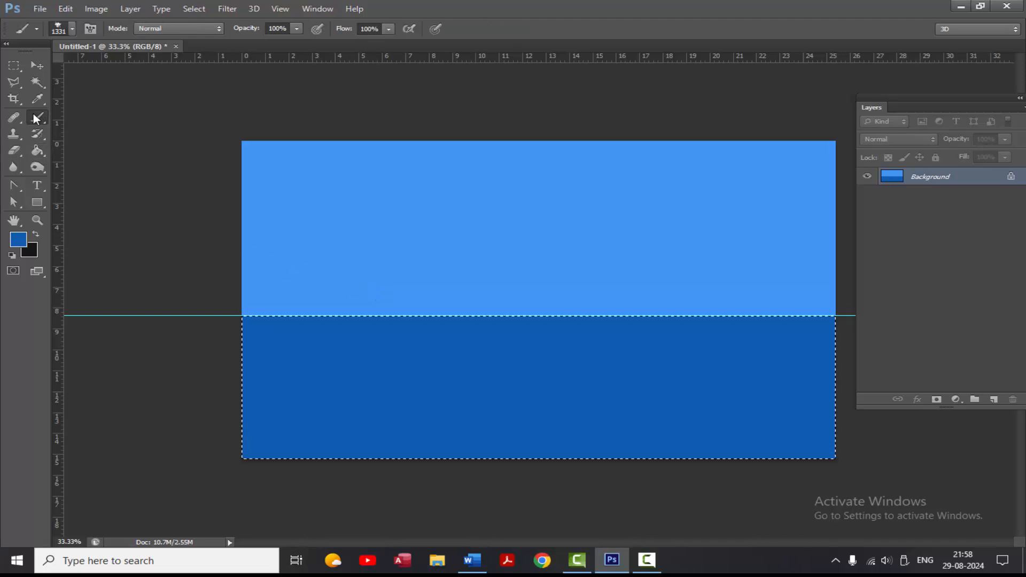
{"action": "left_click", "coordinate": [70, 28]}
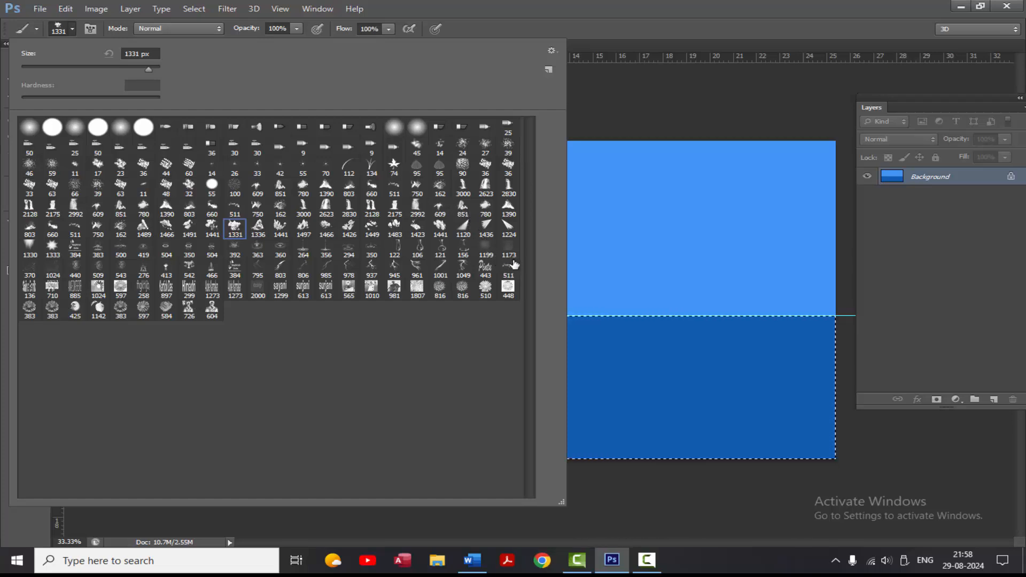
{"action": "left_click", "coordinate": [509, 250]}
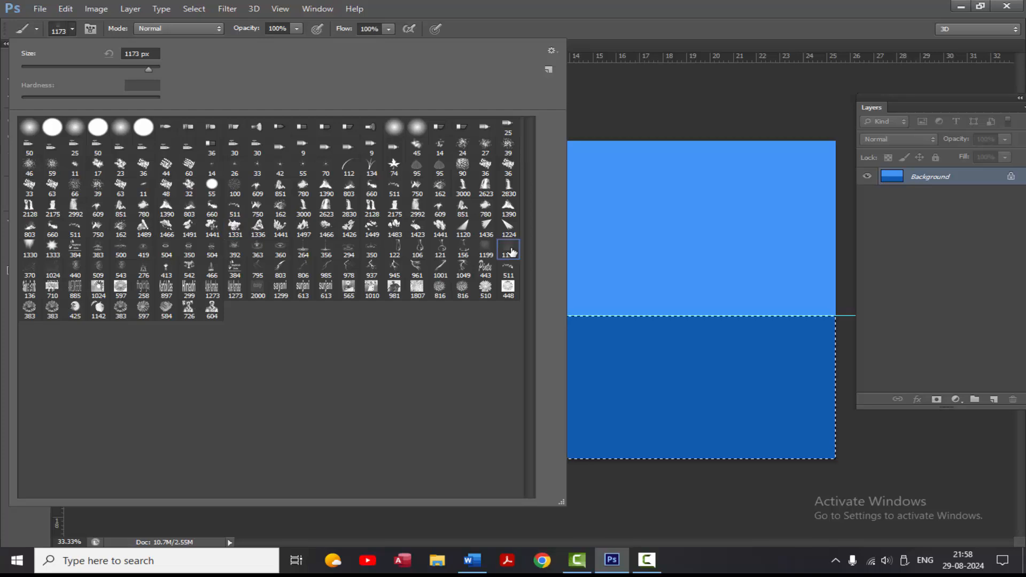
{"action": "left_click", "coordinate": [666, 20]}
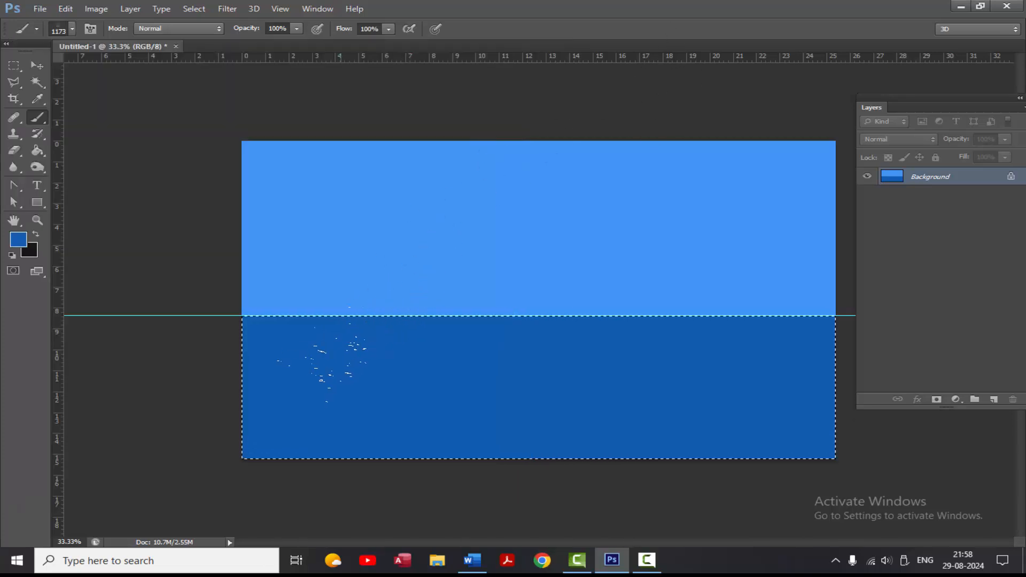
{"action": "key", "text": "bracketright"}
{"action": "key", "text": "bracketright"}
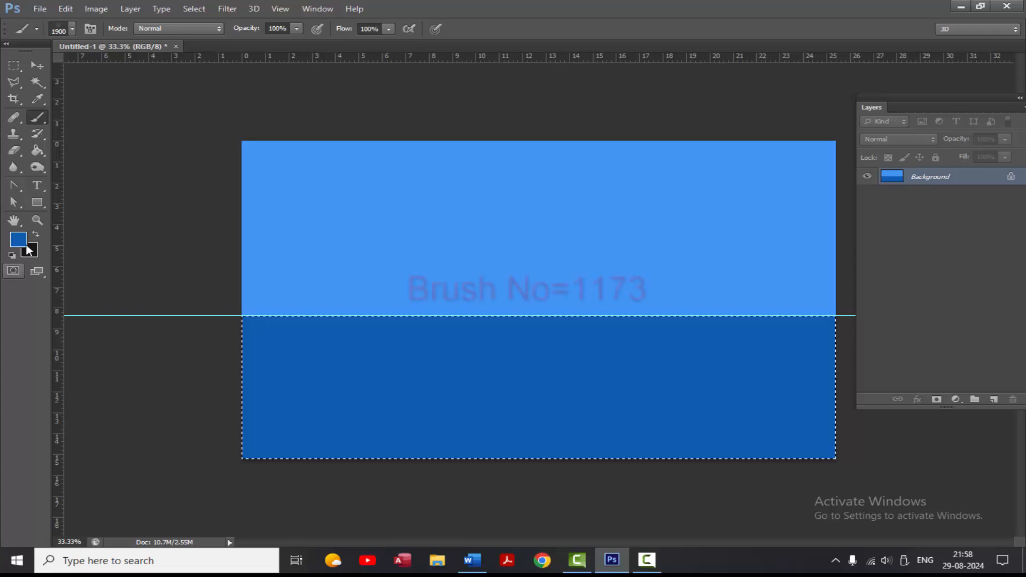
{"action": "left_click", "coordinate": [12, 255]}
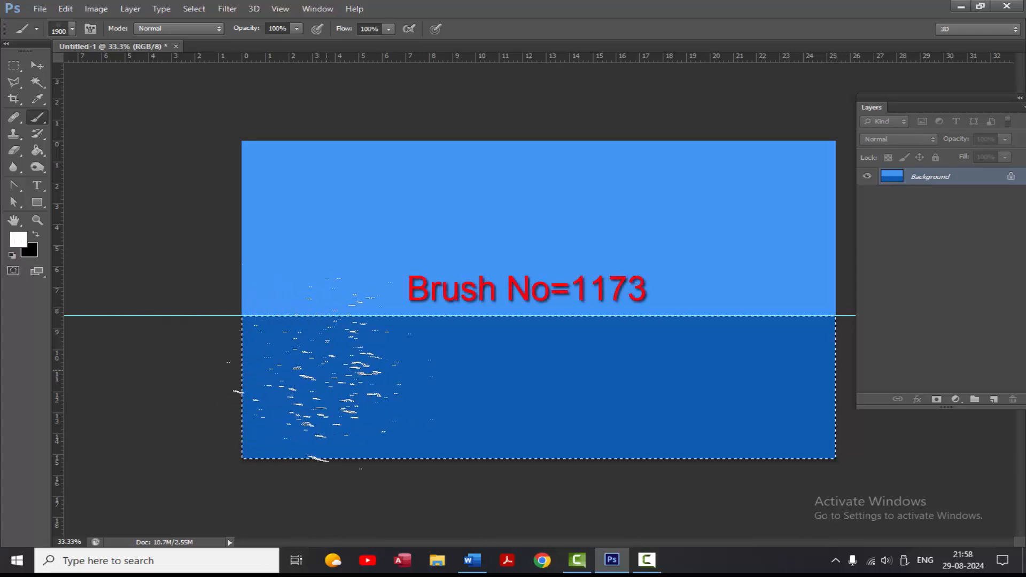
{"action": "left_click_drag", "start_coordinate": [352, 374], "coordinate": [590, 374]}
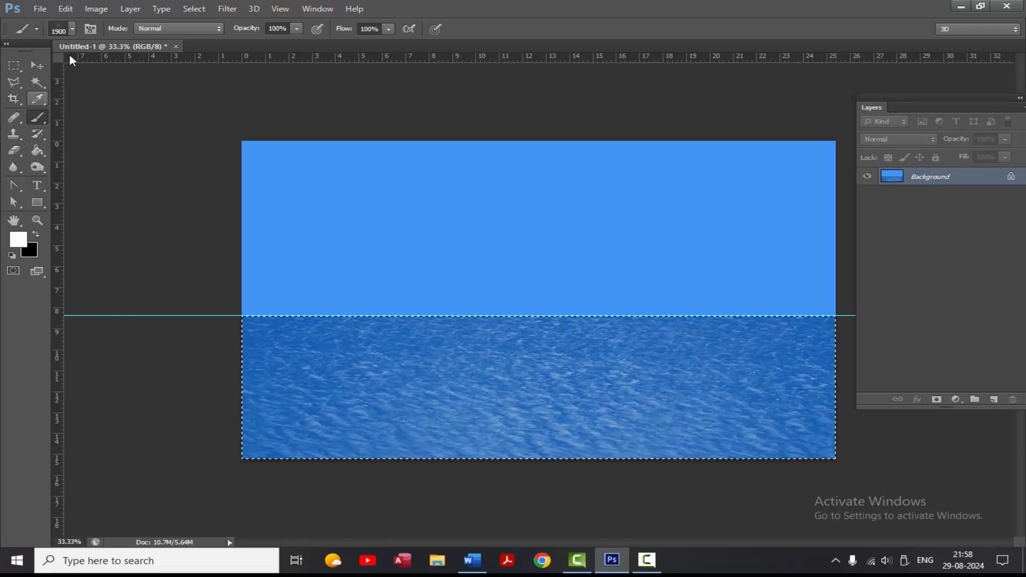
- Paint three rows of white wave crests across the sea with the 511 px wave brush, growing from 400 px to 1000 px towards the foreground
{"action": "left_click", "coordinate": [72, 30]}
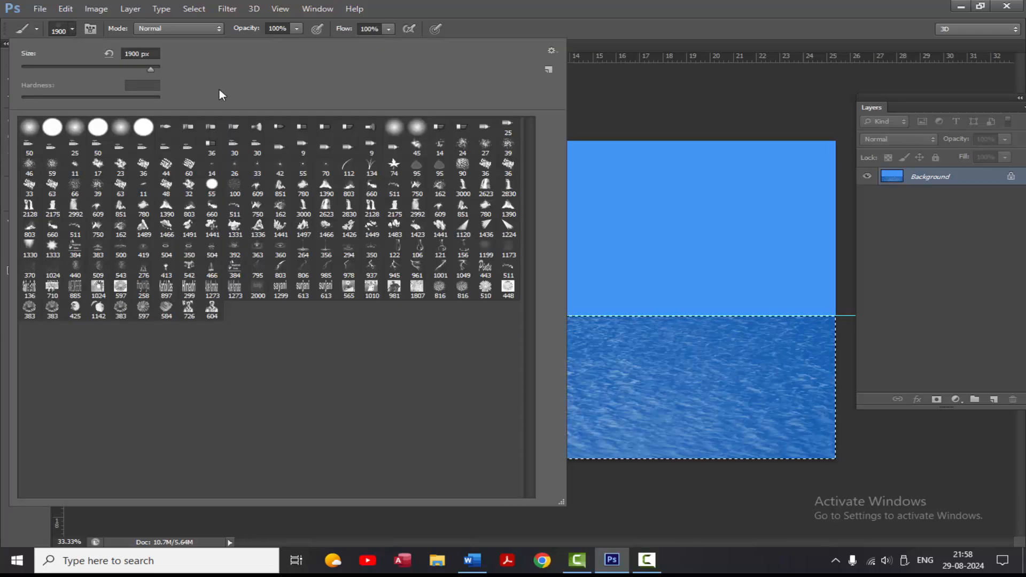
{"action": "left_click", "coordinate": [234, 209]}
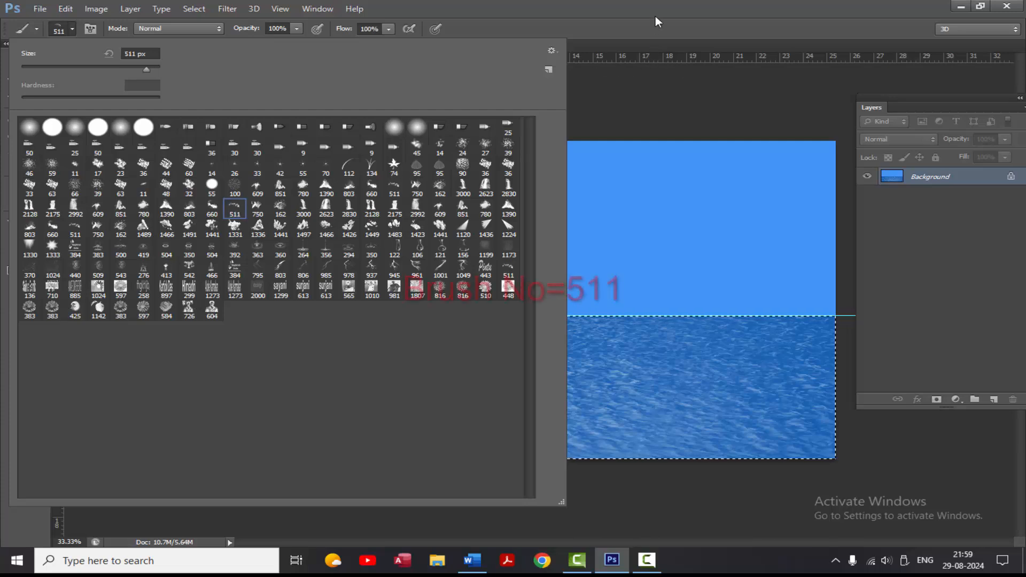
{"action": "key", "text": "Return"}
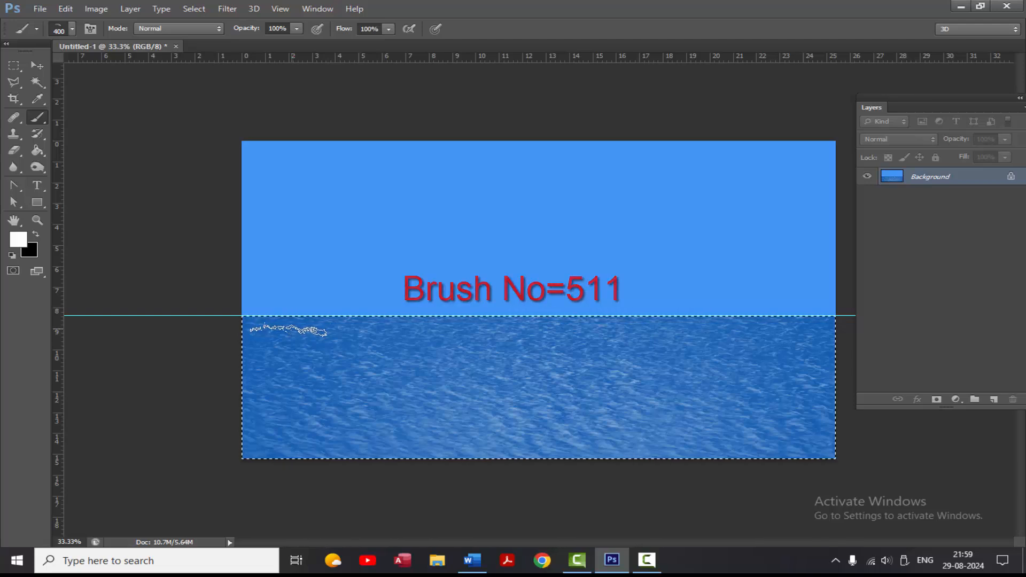
{"action": "left_click_drag", "start_coordinate": [292, 332], "coordinate": [497, 335]}
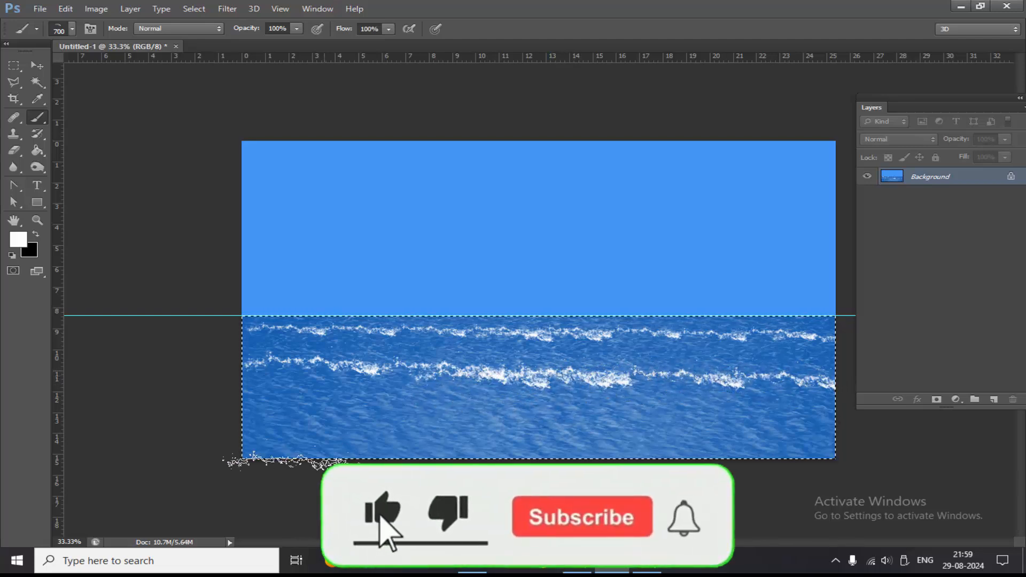
{"action": "key", "text": "bracketright"}
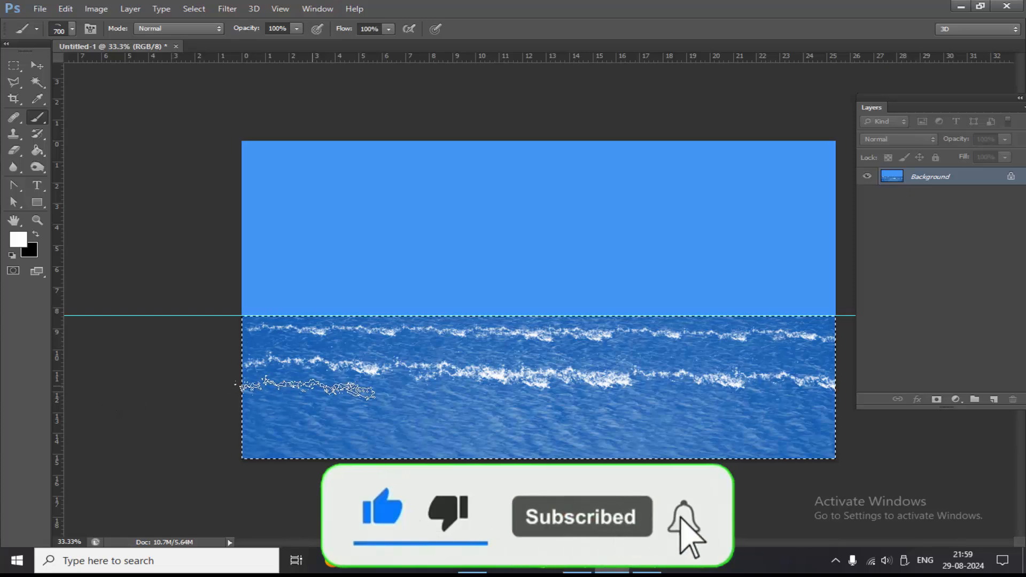
{"action": "key", "text": "bracketright"}
{"action": "key", "text": "bracketright"}
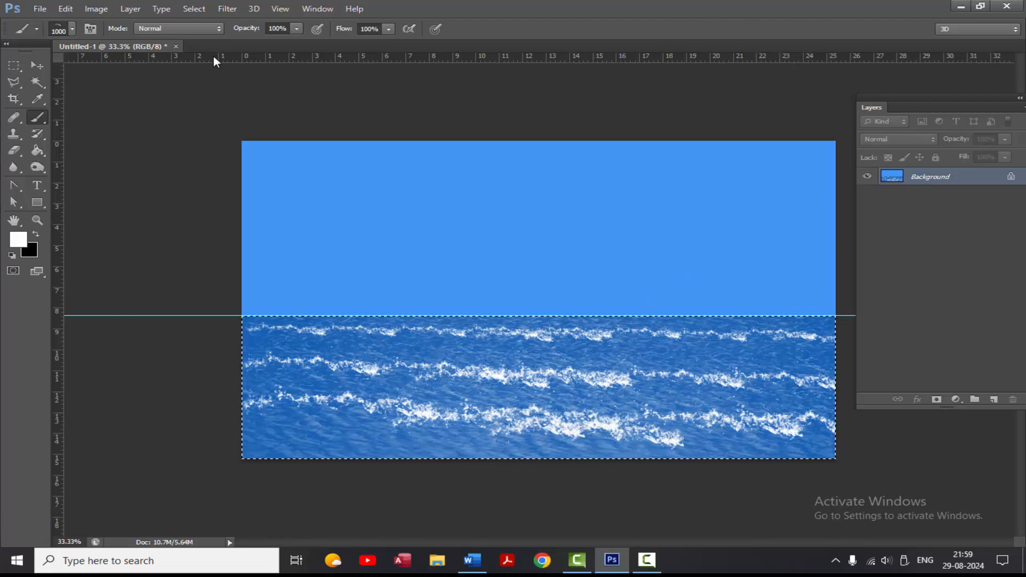
- Stamp white splashes along the lower edge of the sea with the 1390 px splash brush enlarged to 1600 px
{"action": "left_click", "coordinate": [72, 29]}
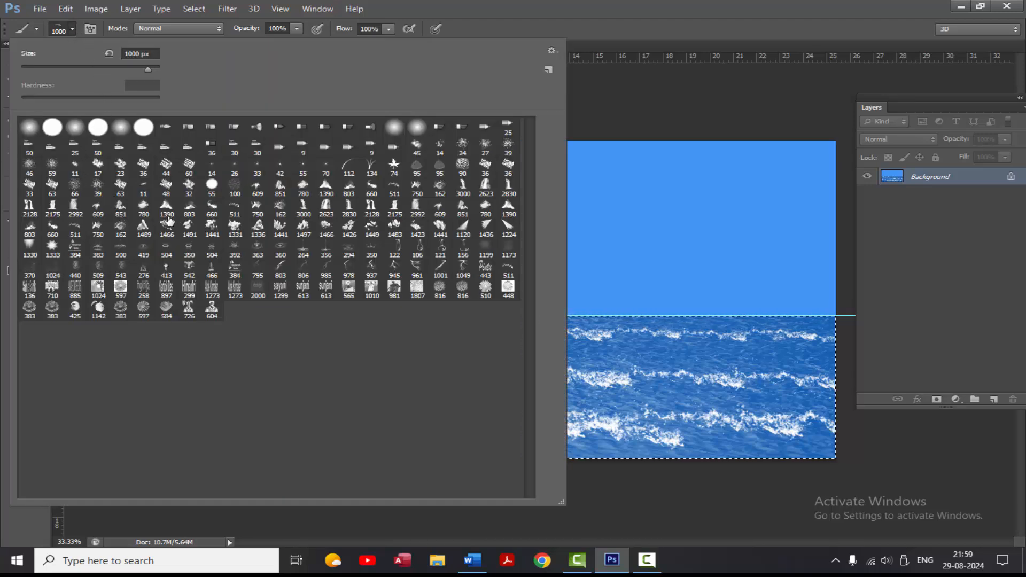
{"action": "left_click", "coordinate": [167, 209]}
{"action": "left_click", "coordinate": [650, 3]}
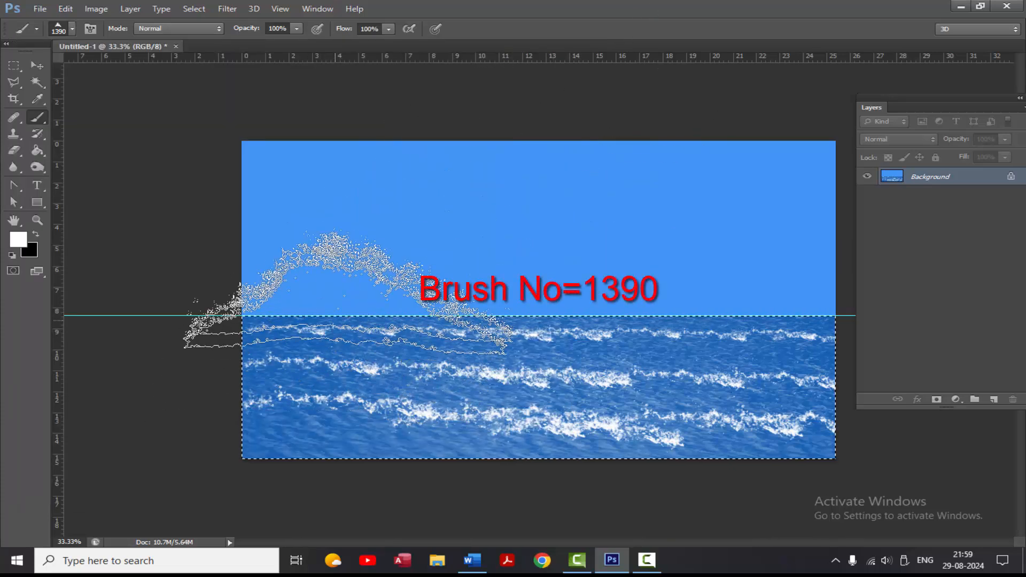
{"action": "key", "text": "bracketright"}
{"action": "key", "text": "bracketright"}
{"action": "key", "text": "bracketright"}
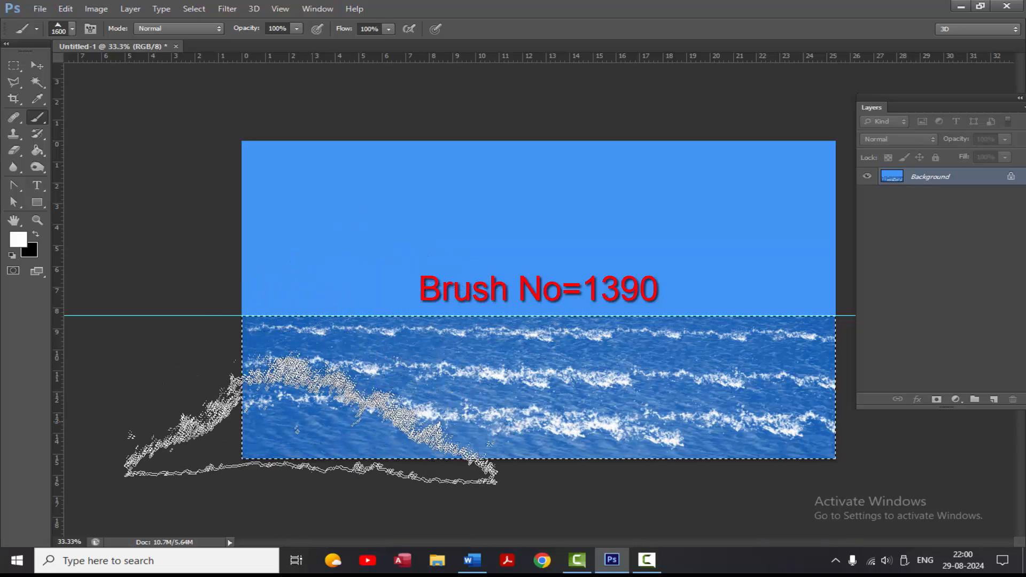
{"action": "left_click", "coordinate": [294, 428]}
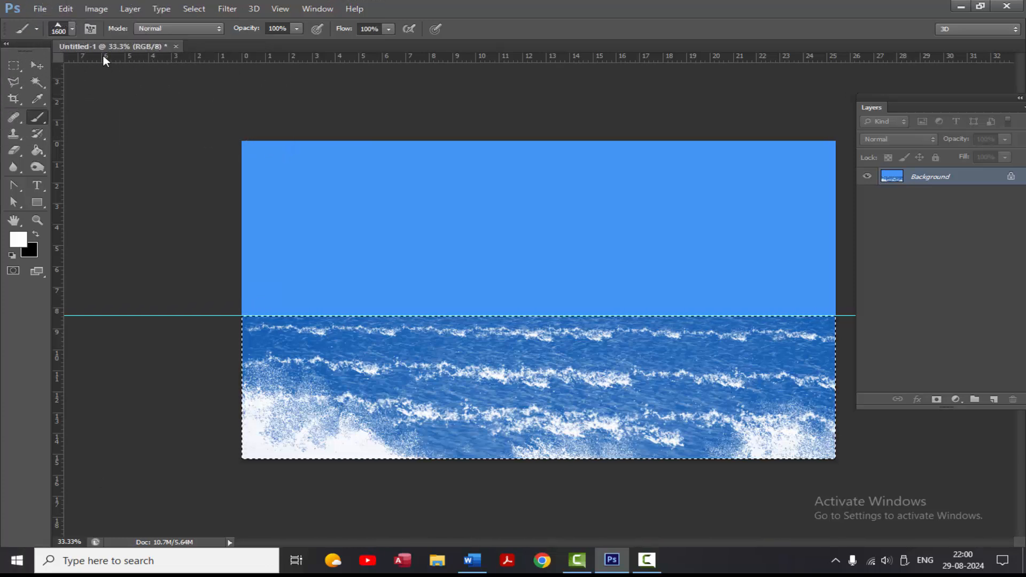
- Deselect the sea and make a rectangular selection of the sky area above the horizontal guide
{"action": "left_click", "coordinate": [194, 9]}
{"action": "left_click", "coordinate": [203, 35]}
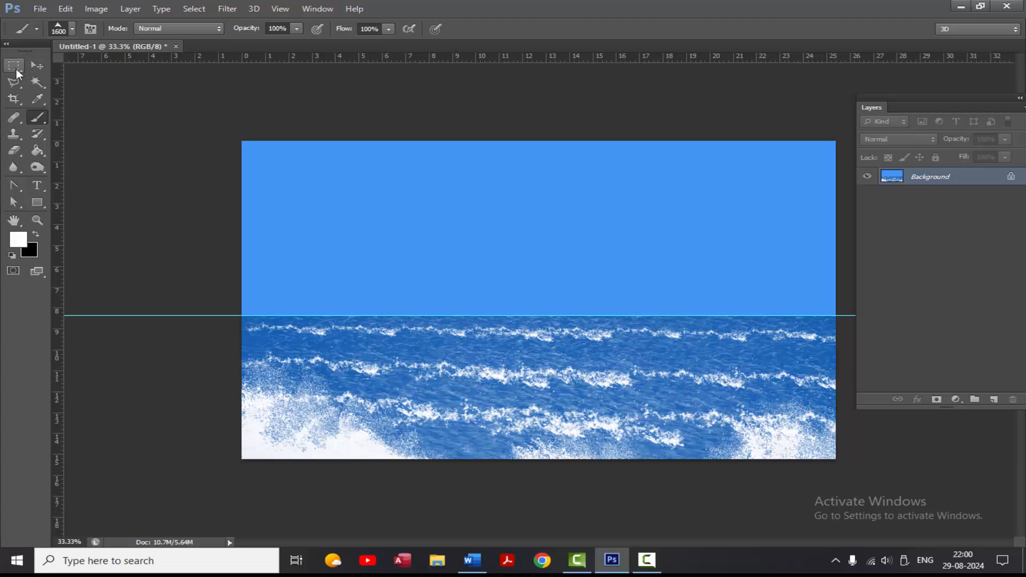
{"action": "left_click", "coordinate": [14, 66]}
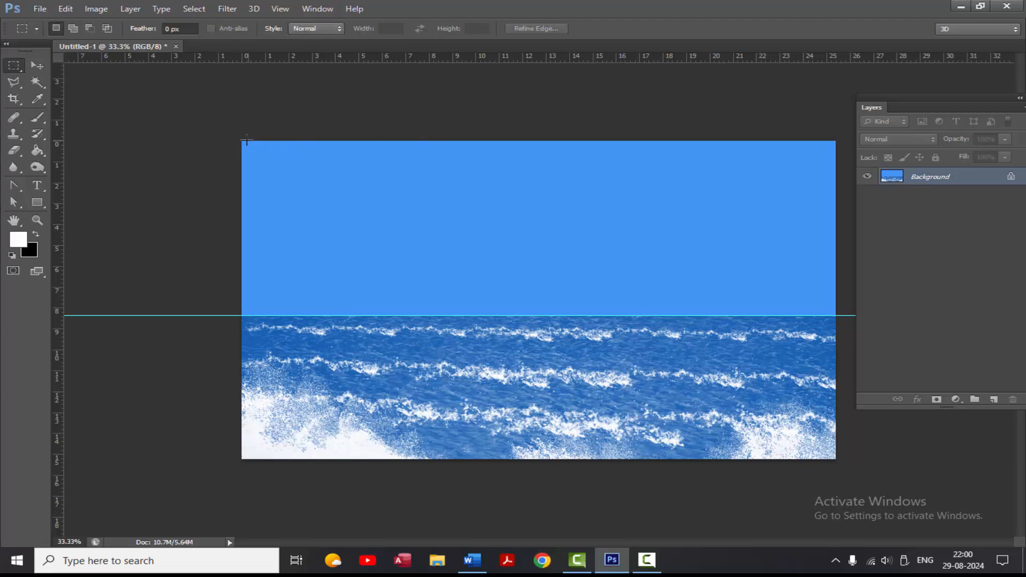
{"action": "left_click_drag", "start_coordinate": [245, 141], "coordinate": [852, 315]}
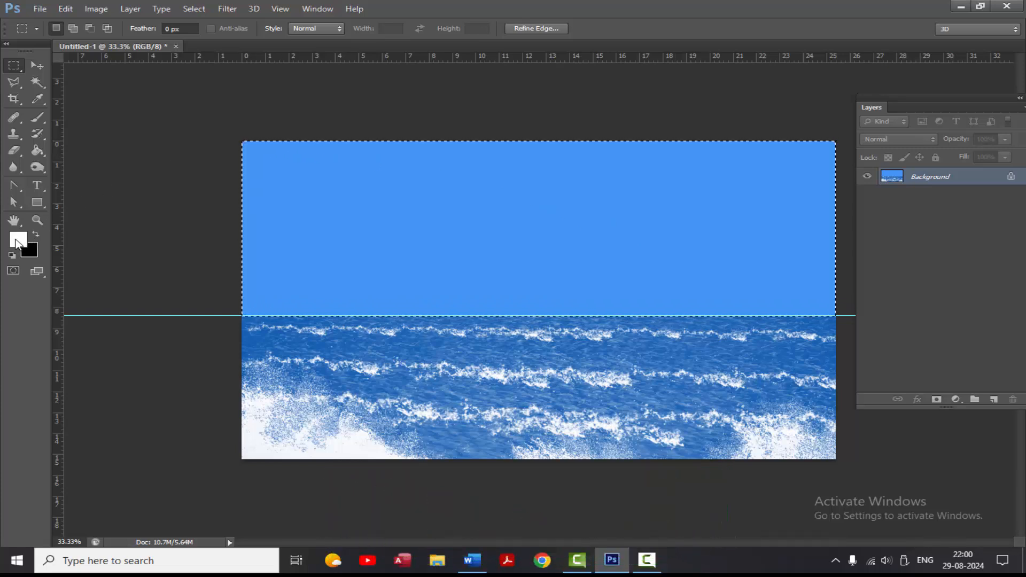
- Stamp a large white cloud in the middle of the sky with the 1331 px cloud brush
{"action": "left_click", "coordinate": [39, 117]}
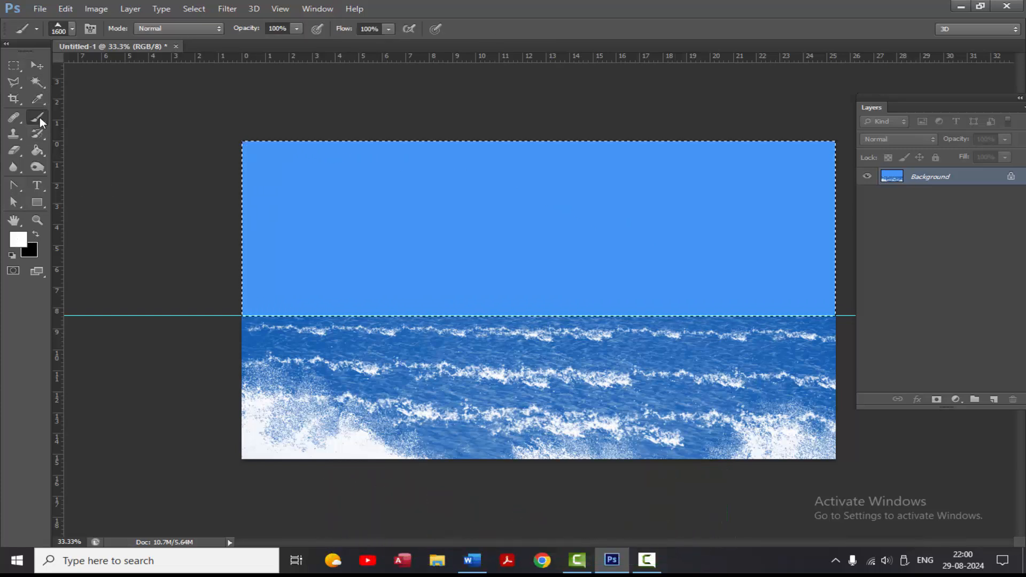
{"action": "left_click", "coordinate": [72, 28]}
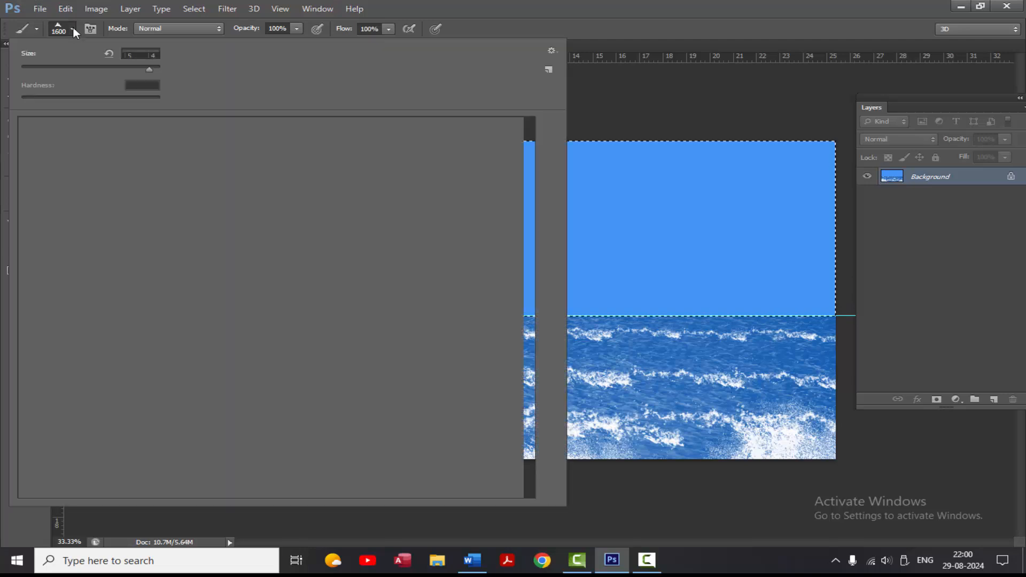
{"action": "left_click", "coordinate": [235, 231]}
{"action": "left_click", "coordinate": [639, 35]}
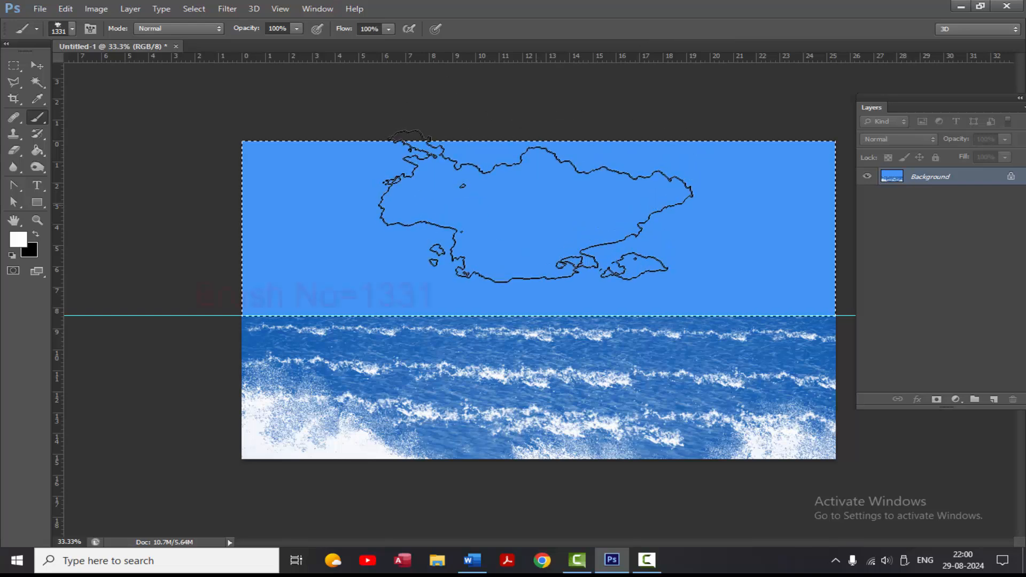
{"action": "left_click", "coordinate": [542, 216]}
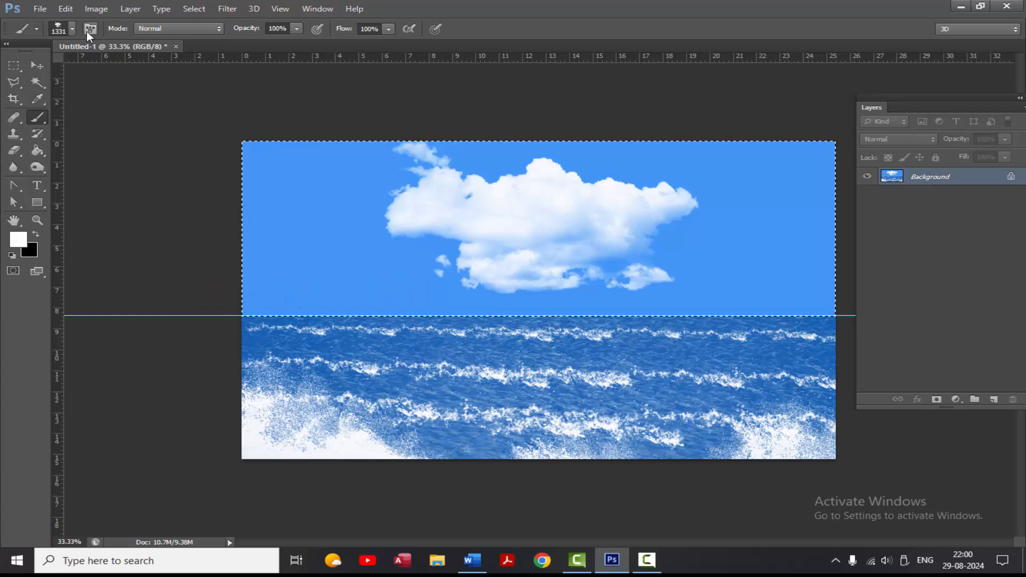
- Stamp white clouds at the left side, right side and upper-left corner of the sky with the 1466 px cloud brush
{"action": "left_click", "coordinate": [74, 28]}
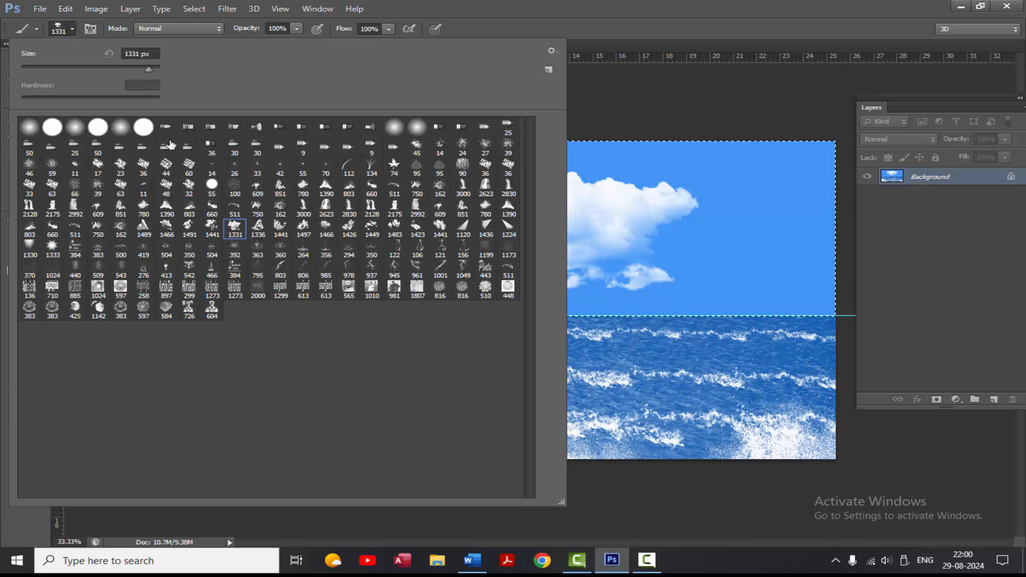
{"action": "left_click", "coordinate": [166, 227]}
{"action": "left_click", "coordinate": [659, 28]}
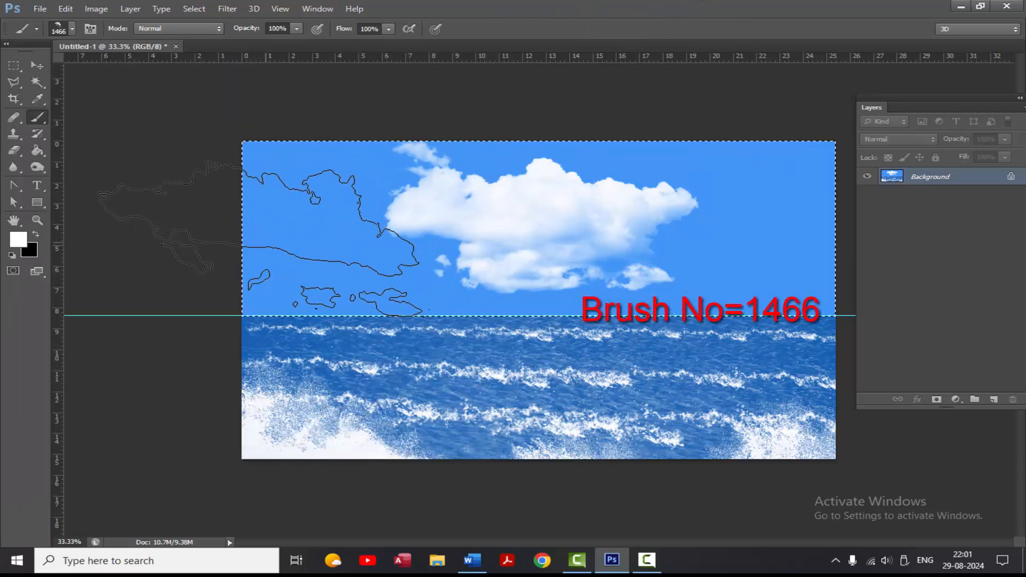
{"action": "left_click", "coordinate": [262, 238]}
{"action": "left_click", "coordinate": [812, 250]}
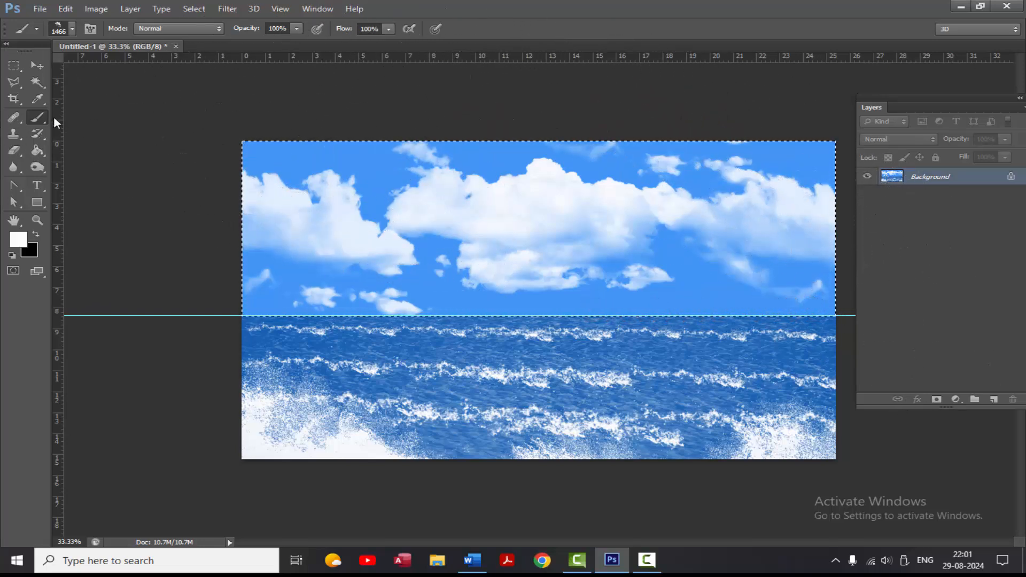
{"action": "left_click", "coordinate": [283, 95]}
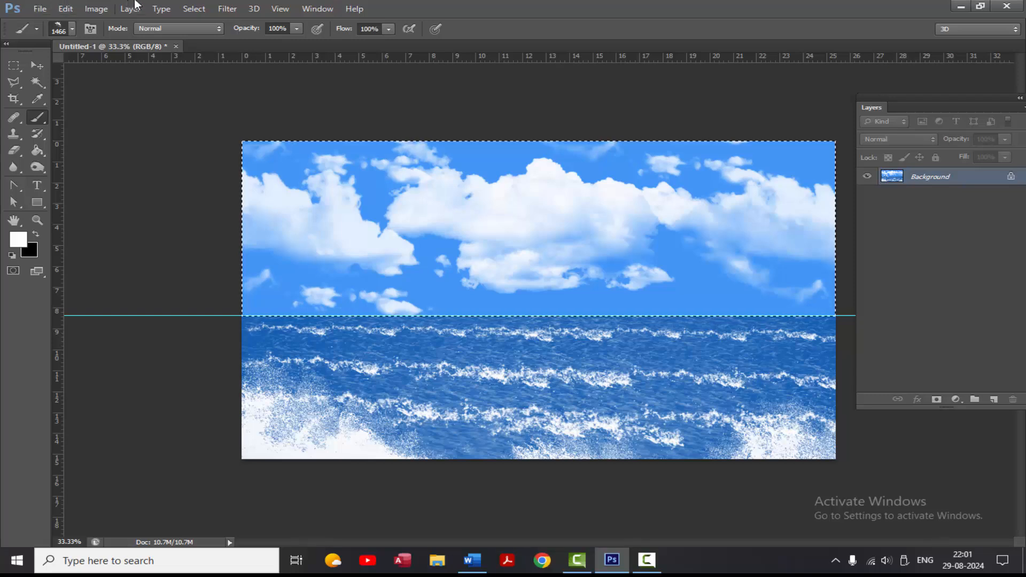
- Deselect the sky and remove the horizontal guide from the horizon
{"action": "left_click", "coordinate": [191, 11]}
{"action": "left_click", "coordinate": [206, 35]}
{"action": "left_click", "coordinate": [36, 65]}
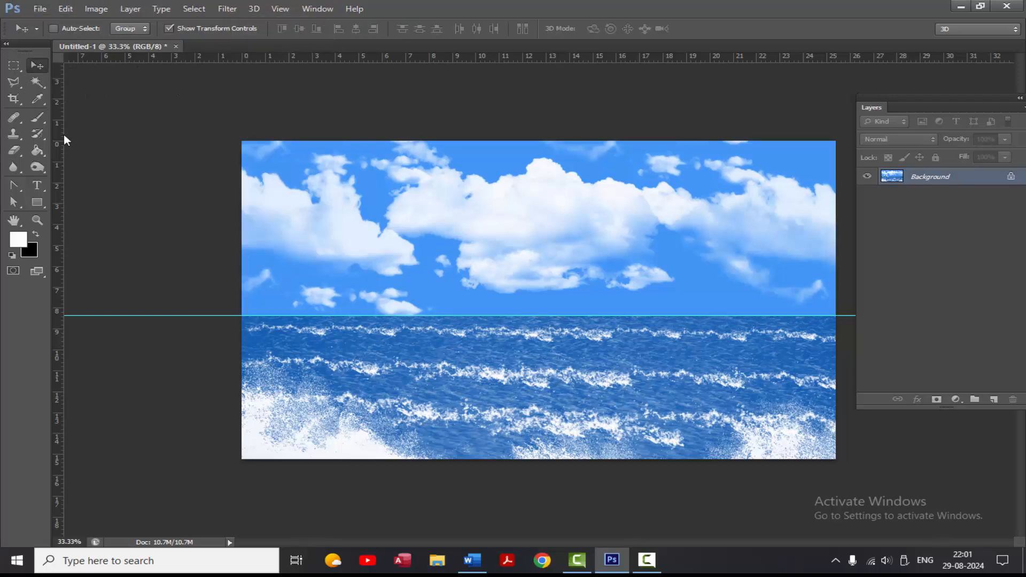
{"action": "left_click_drag", "start_coordinate": [154, 316], "coordinate": [205, 27]}
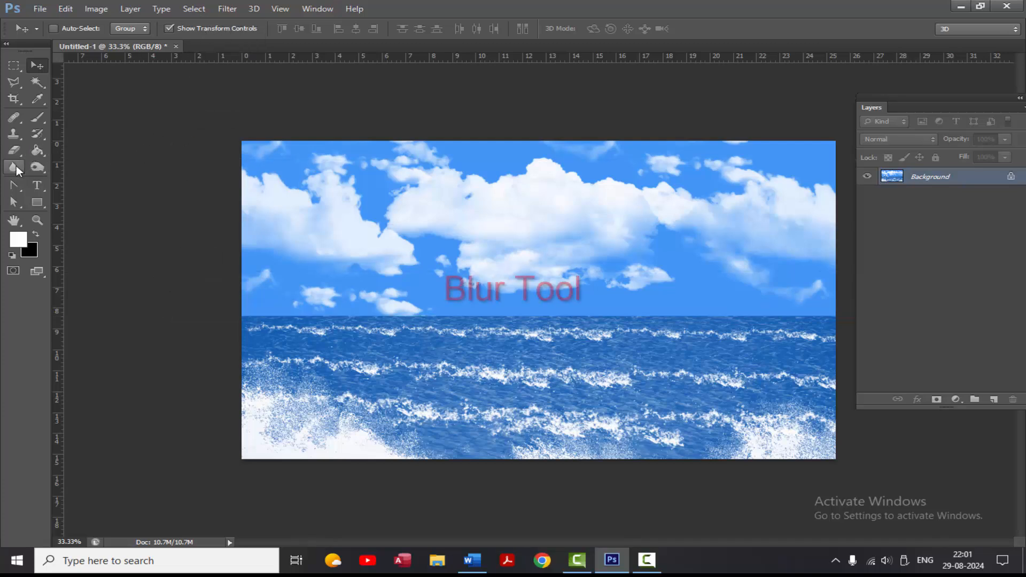
- Switch to the Blur tool with an 80 px brush in Luminosity mode at 70% strength
{"action": "left_click", "coordinate": [15, 166]}
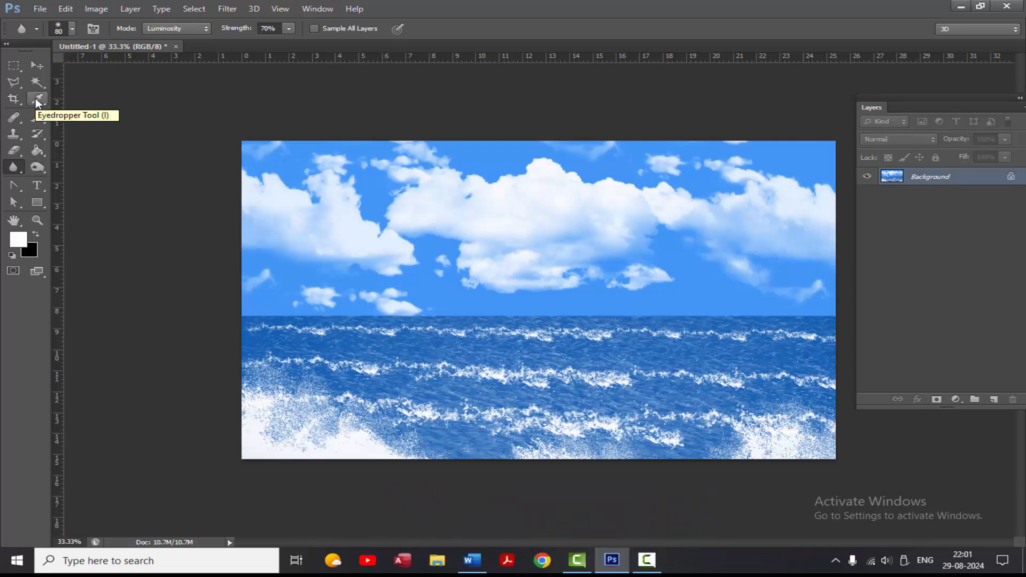
- Display the seascape in full-screen mode and enlarge it until it fills the screen
{"action": "key", "text": "f"}
{"action": "key", "text": "f"}
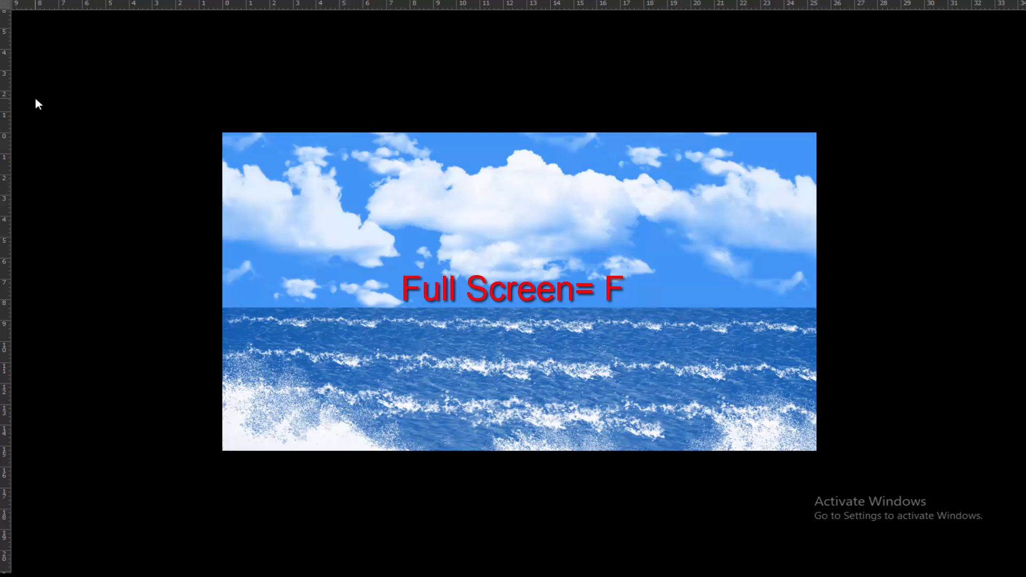
{"action": "key", "text": "ctrl+plus"}
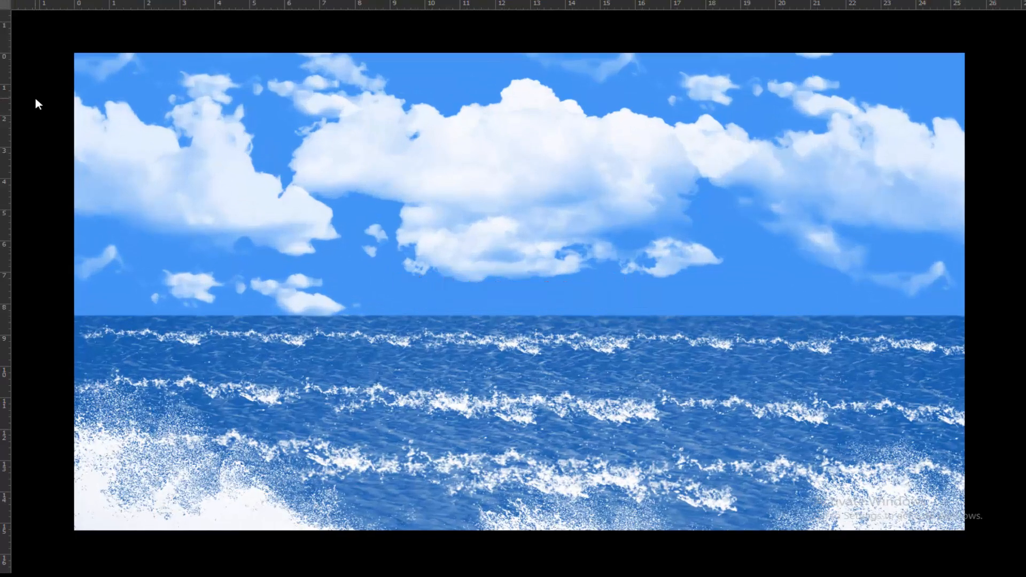
{"action": "key", "text": "ctrl+plus"}
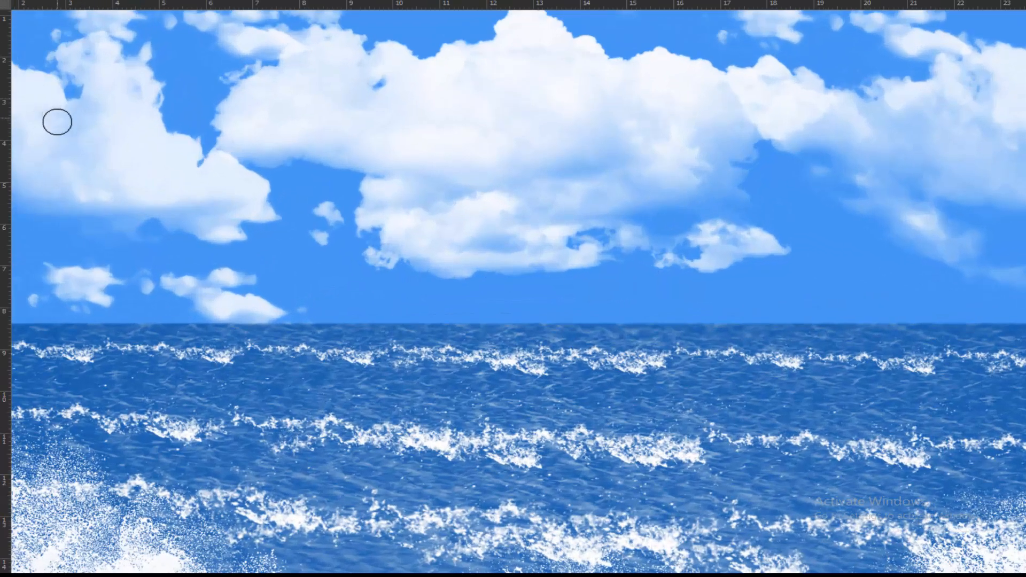